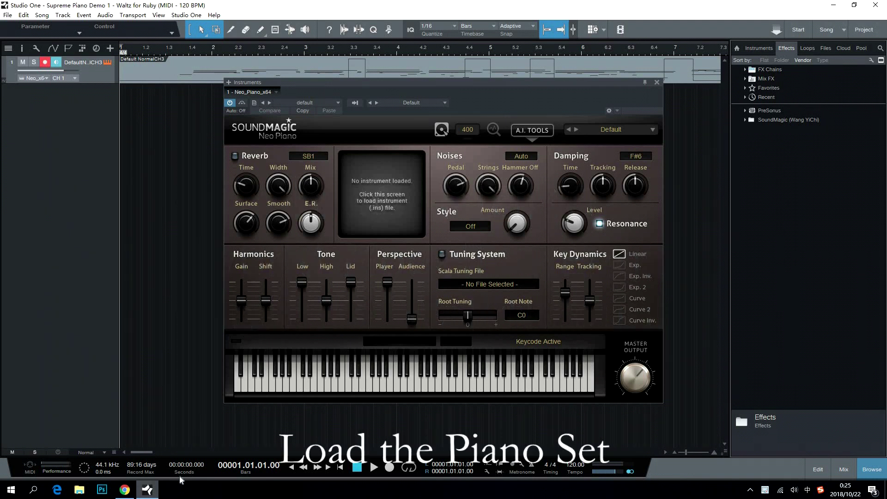
Load the BlueX set into Neo Piano so the Blue Grand piano appears
{"action": "left_click", "coordinate": [366, 177]}
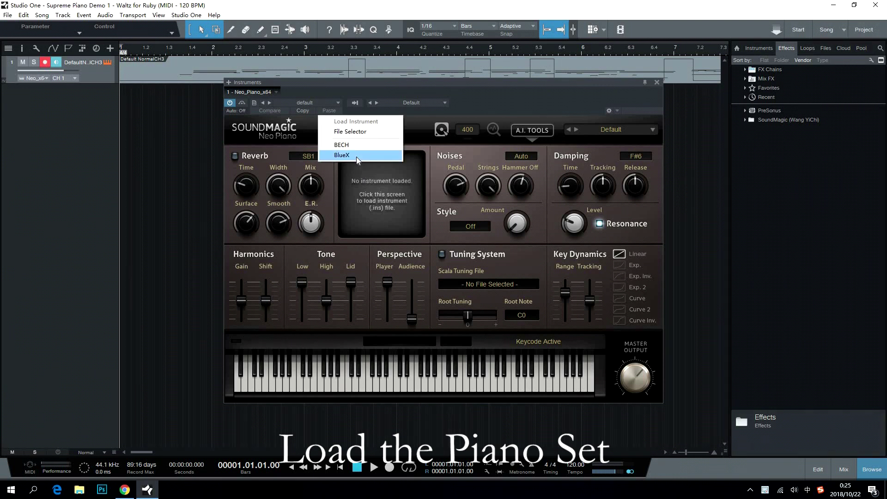
{"action": "left_click", "coordinate": [356, 156]}
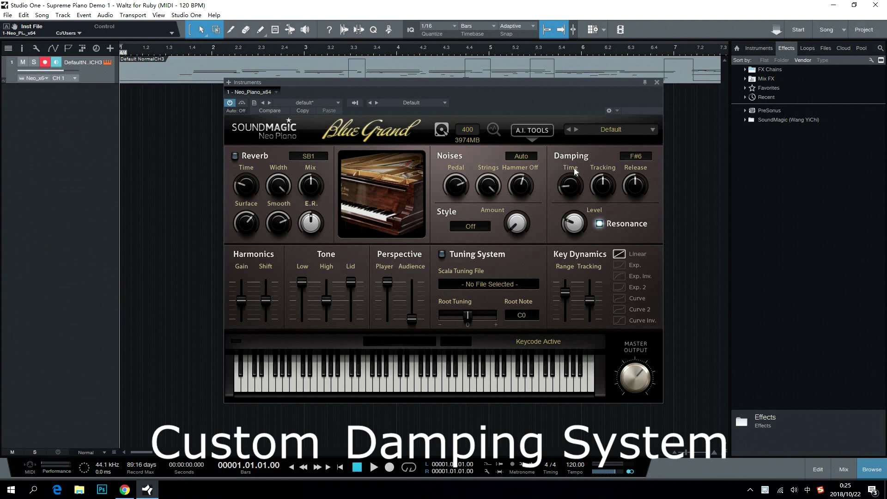
Raise the damping time to about 463 ms and show the no-damp note list
{"action": "left_click_drag", "start_coordinate": [569, 189], "coordinate": [602, 177]}
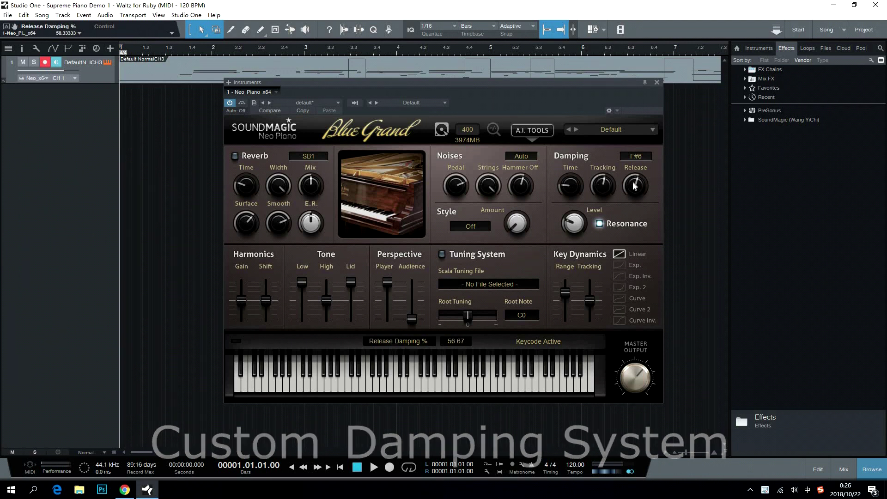
{"action": "left_click", "coordinate": [639, 157]}
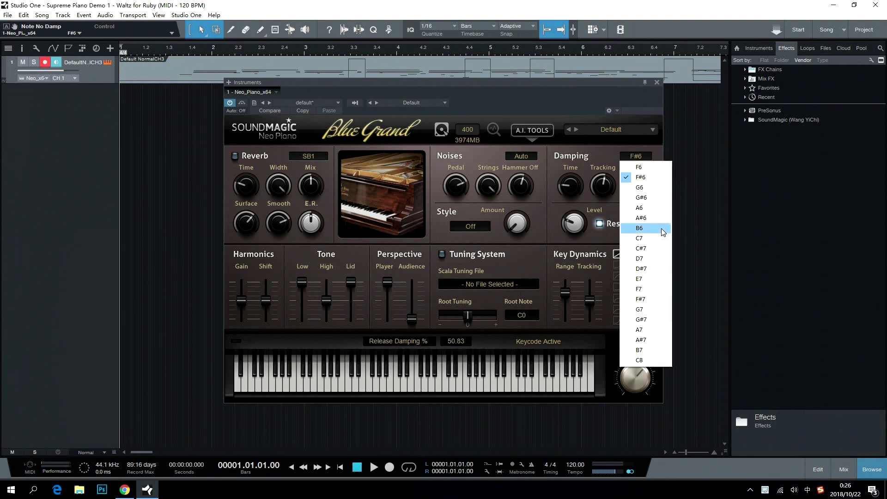
Keep F#6 as the no-damp note and enable sympathetic string resonance at 24.17% level
{"action": "left_click", "coordinate": [645, 179]}
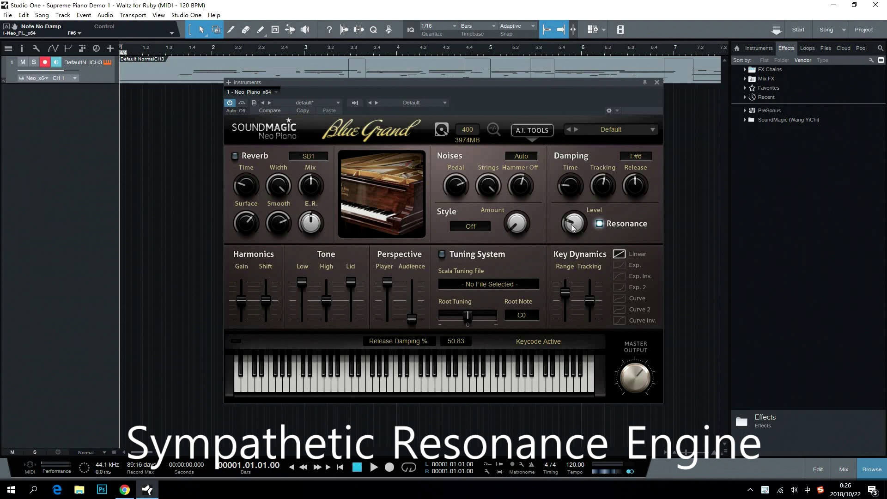
{"action": "left_click", "coordinate": [599, 222]}
{"action": "left_click", "coordinate": [600, 223]}
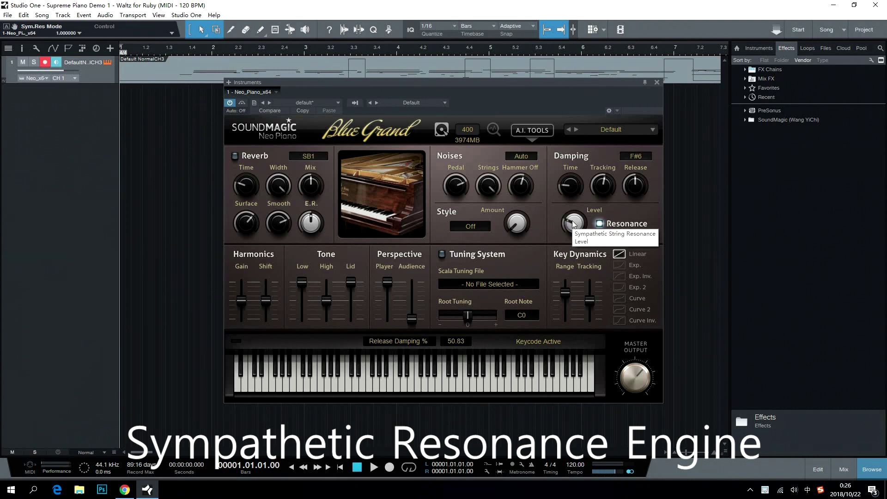
{"action": "scroll", "coordinate": [573, 214], "scroll_direction": "up", "scroll_amount": 4}
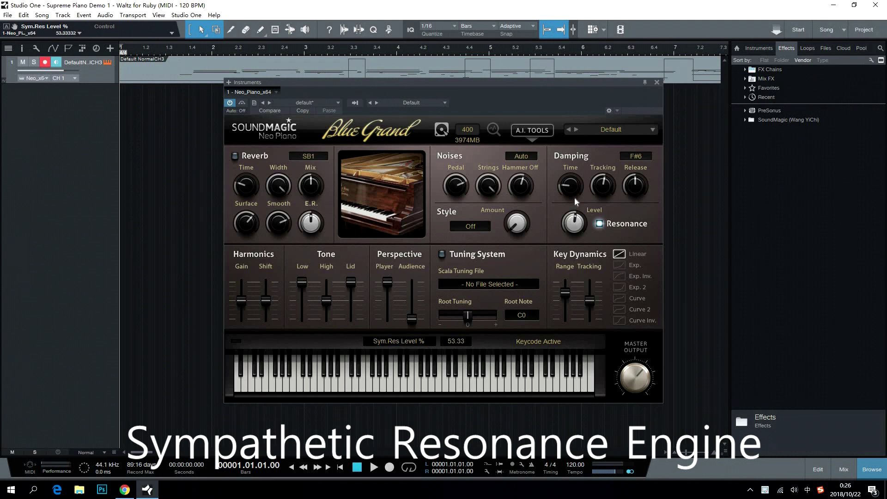
{"action": "left_click_drag", "start_coordinate": [575, 197], "coordinate": [570, 221]}
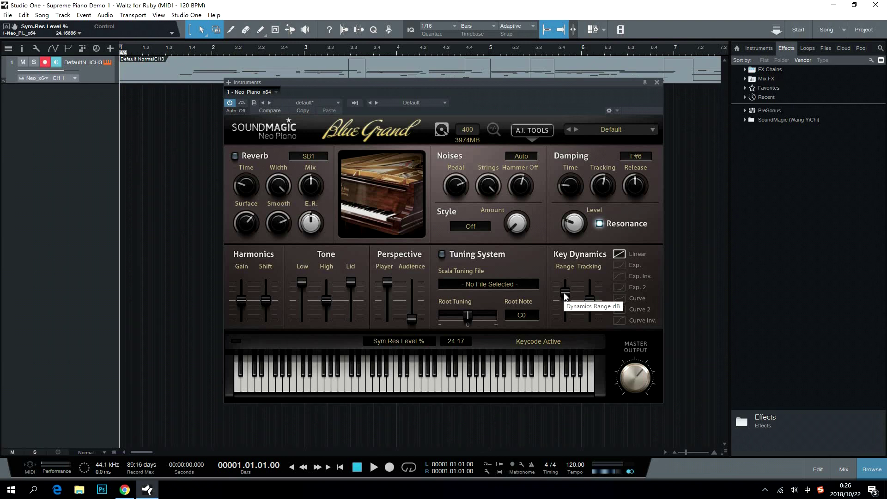
Set key dynamics range to 34.54 dB, audition Exp., Exp. 2 and Curve Inv., ending on Linear
{"action": "left_click_drag", "start_coordinate": [564, 294], "coordinate": [563, 291]}
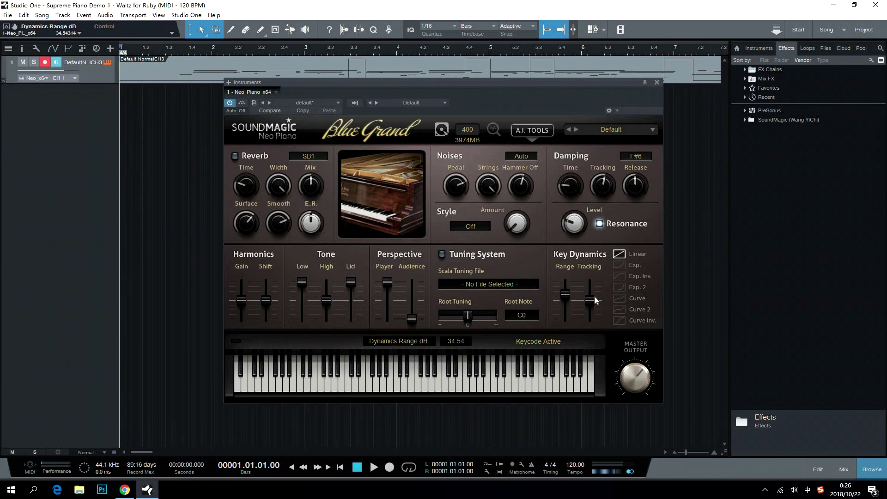
{"action": "left_click", "coordinate": [624, 267]}
{"action": "left_click", "coordinate": [620, 287]}
{"action": "left_click", "coordinate": [619, 319]}
{"action": "left_click", "coordinate": [620, 253]}
Raise the noise knobs to Pedal 63.33%, Strings 80.83% and Hammer Off 63.33%
{"action": "mouse_move", "coordinate": [456, 190]}
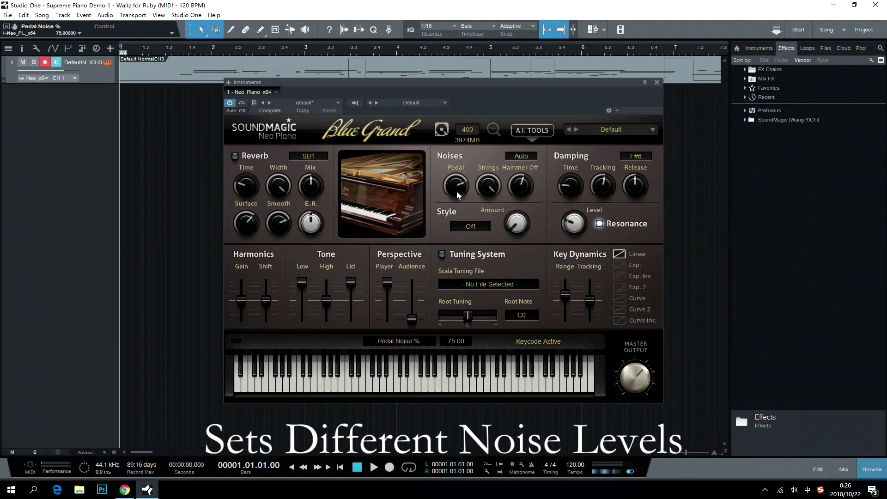
{"action": "scroll", "coordinate": [457, 187], "scroll_direction": "up", "scroll_amount": 8}
{"action": "scroll", "coordinate": [486, 191], "scroll_direction": "up", "scroll_amount": 6}
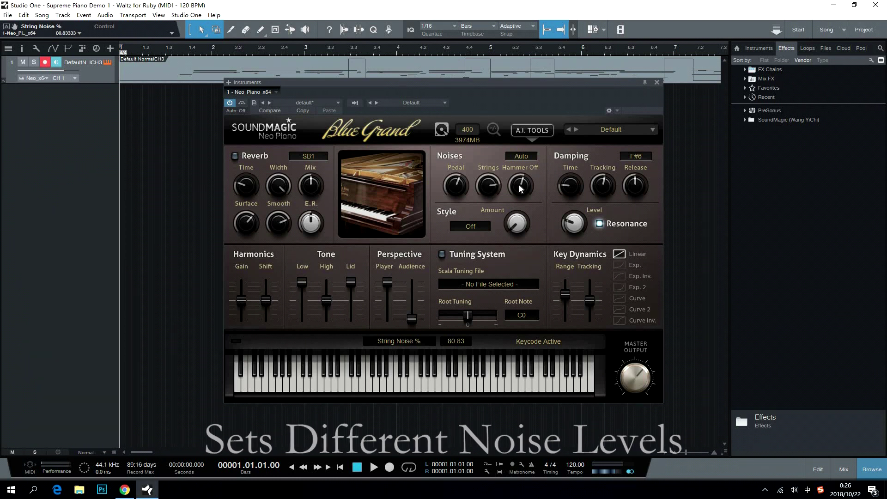
{"action": "scroll", "coordinate": [519, 184], "scroll_direction": "up", "scroll_amount": 3}
{"action": "scroll", "coordinate": [519, 184], "scroll_direction": "up", "scroll_amount": 3}
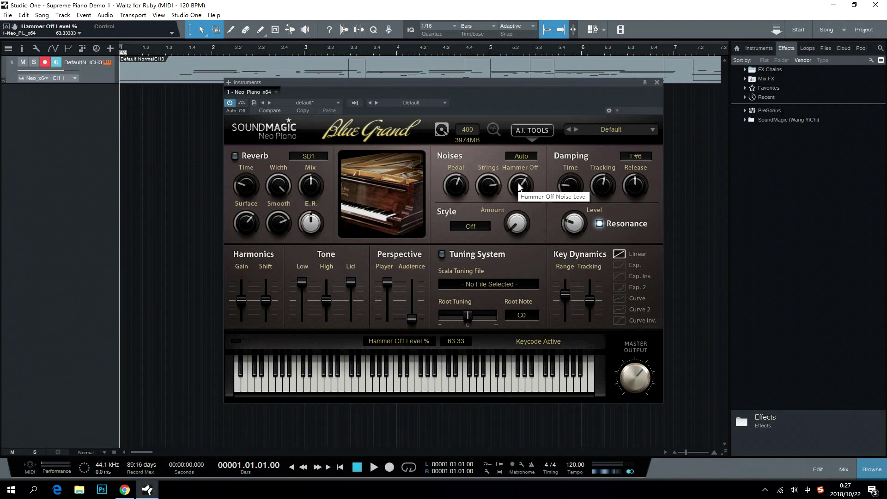
Leave the playing style Off and raise the style amount to 19.17%
{"action": "left_click", "coordinate": [475, 226]}
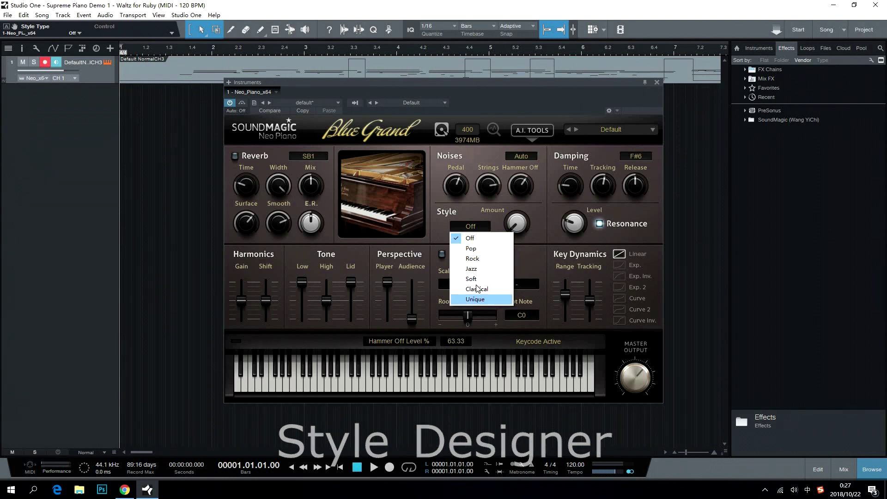
{"action": "left_click", "coordinate": [471, 215]}
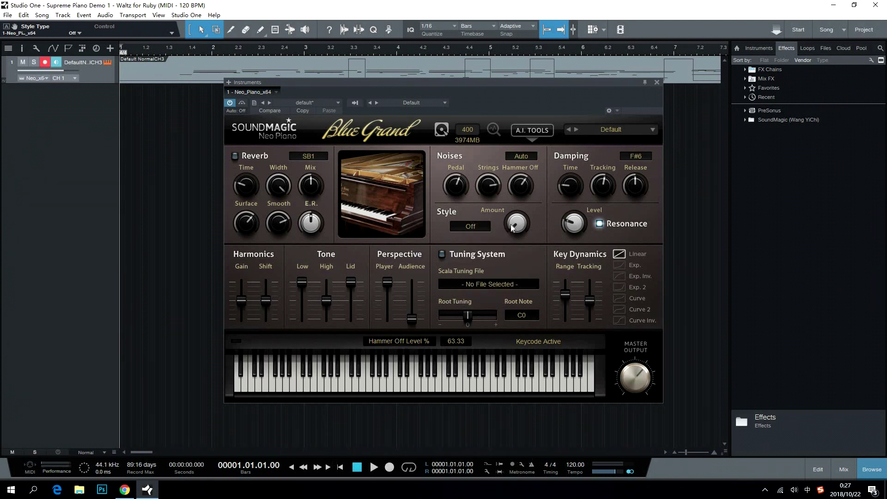
{"action": "mouse_move", "coordinate": [511, 223]}
{"action": "left_mouse_down"}
{"action": "mouse_move", "coordinate": [515, 198]}
{"action": "mouse_move", "coordinate": [511, 209]}
{"action": "left_mouse_up"}
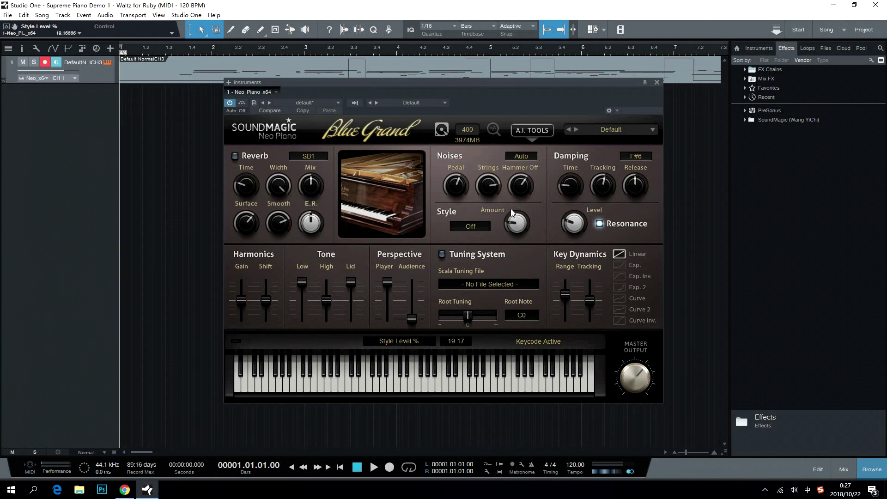
Toggle the Scala tuning system switch, leaving it inactive with no tuning file
{"action": "left_click", "coordinate": [442, 255]}
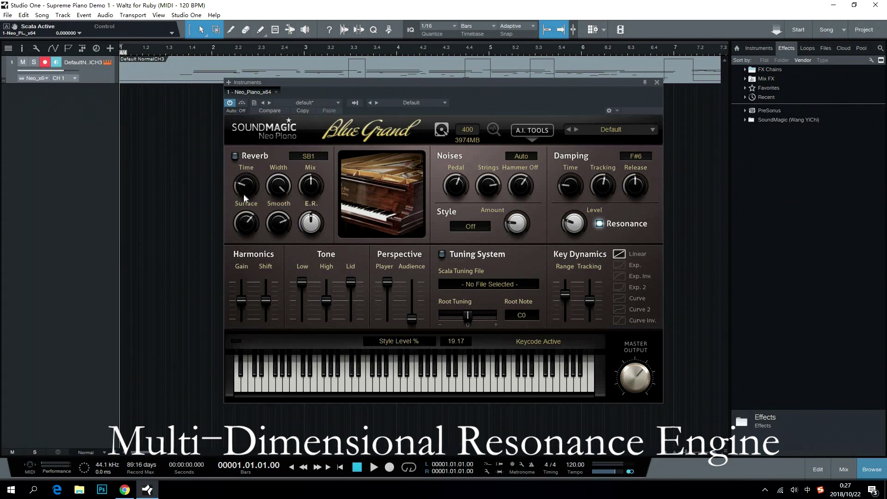
Enable reverb with 3.08 s time, 52.5 mix, SB1 early reflections and 49.17% E.R. volume
{"action": "left_click_drag", "start_coordinate": [240, 188], "coordinate": [278, 184]}
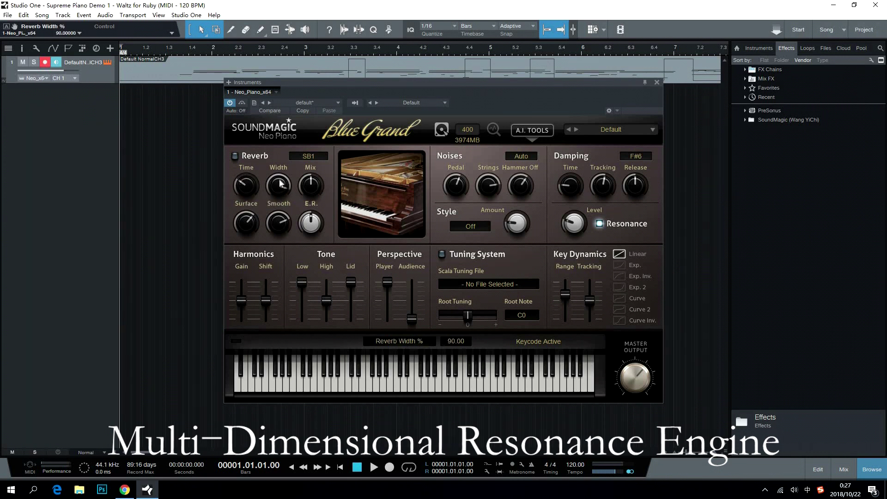
{"action": "left_click_drag", "start_coordinate": [309, 189], "coordinate": [309, 182]}
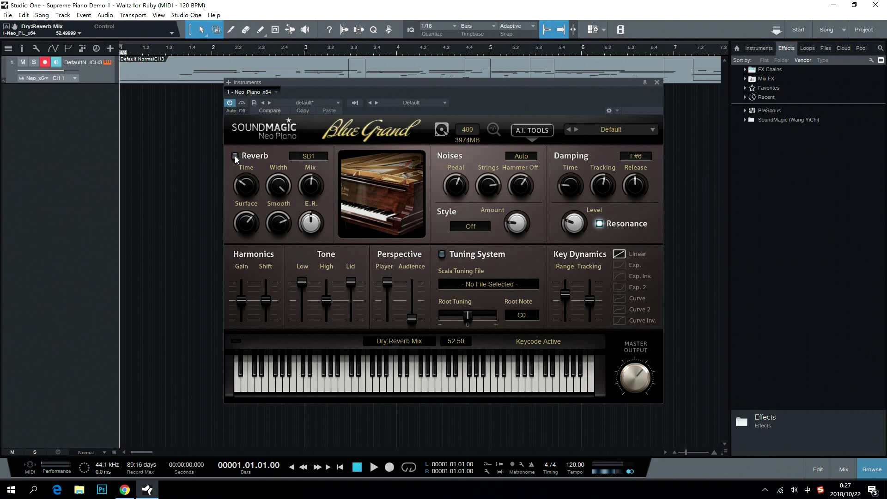
{"action": "left_click", "coordinate": [270, 158]}
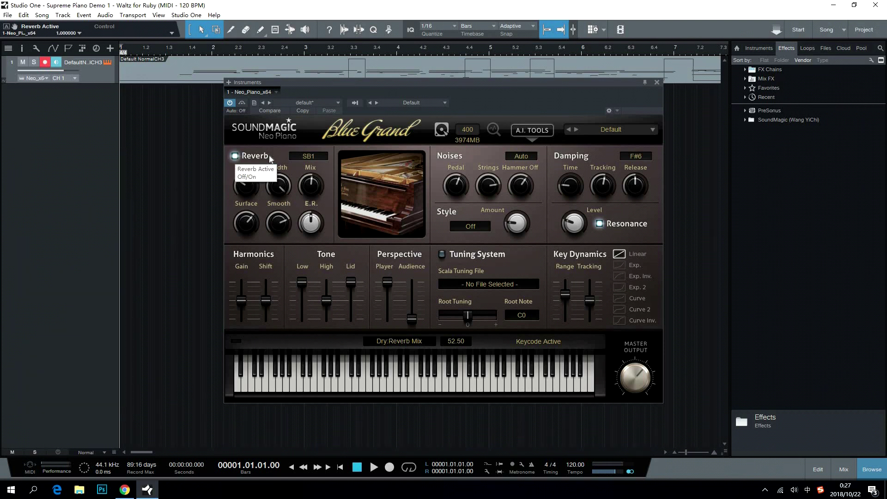
{"action": "left_click", "coordinate": [303, 158]}
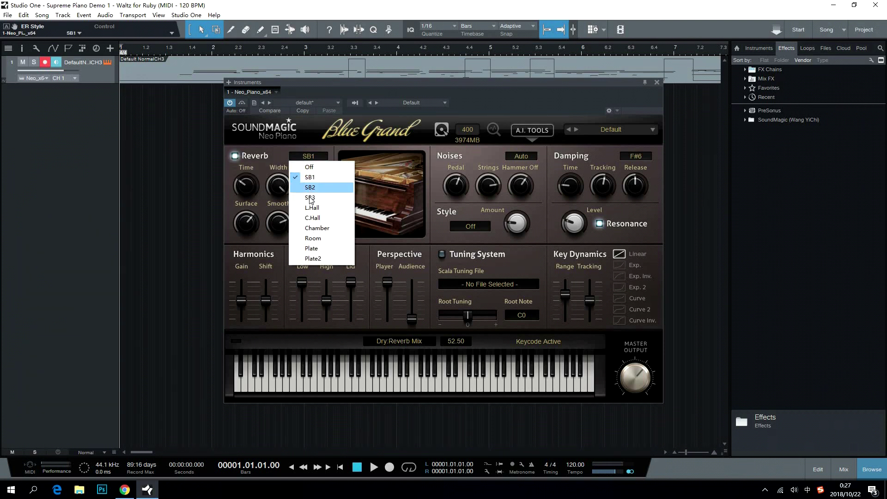
{"action": "left_click", "coordinate": [303, 149]}
{"action": "left_click_drag", "start_coordinate": [310, 224], "coordinate": [310, 226]}
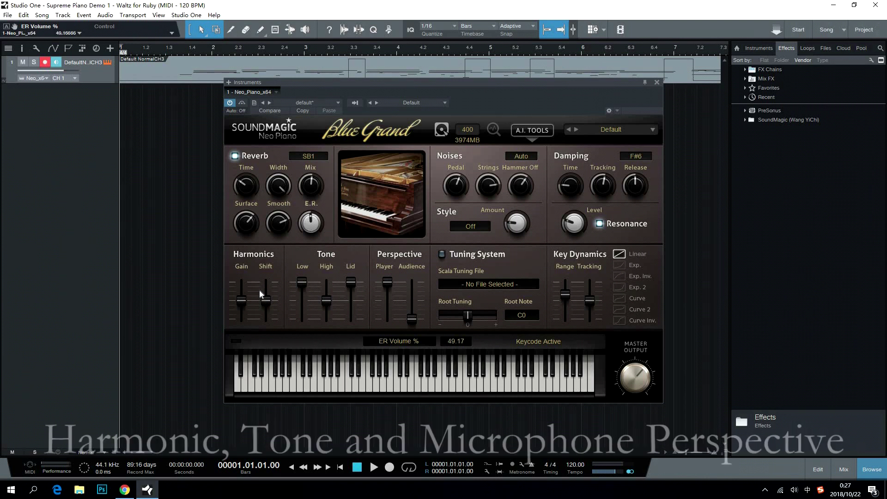
Set harmonic gain to 1.88 dB, lid tone to -4.80 dB, keeping the Audience mic at 0%
{"action": "left_click_drag", "start_coordinate": [240, 300], "coordinate": [262, 299]}
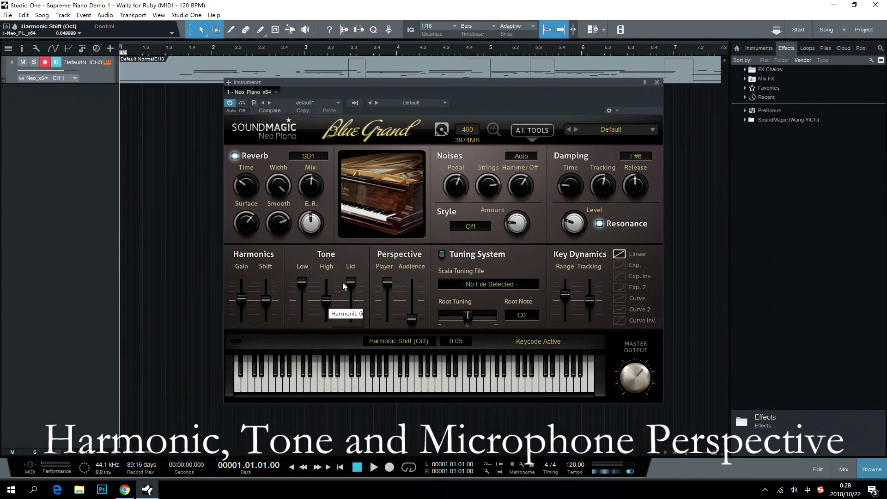
{"action": "left_click_drag", "start_coordinate": [351, 281], "coordinate": [389, 265]}
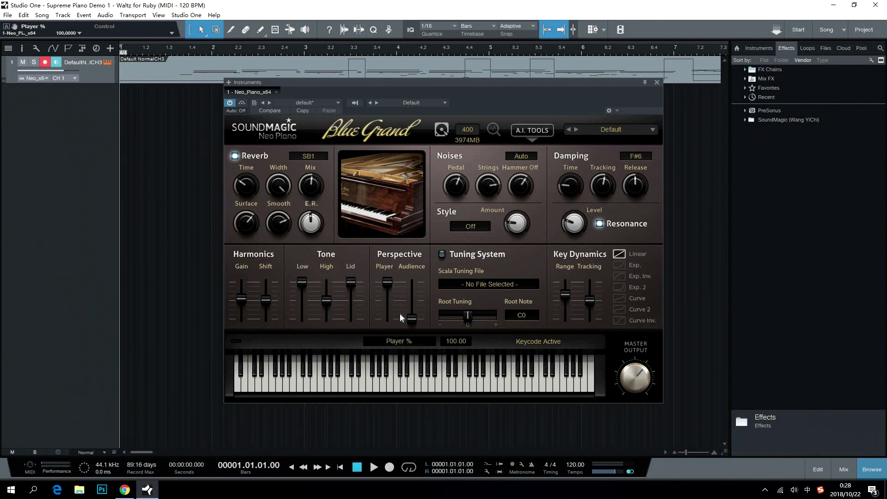
{"action": "left_click", "coordinate": [411, 320]}
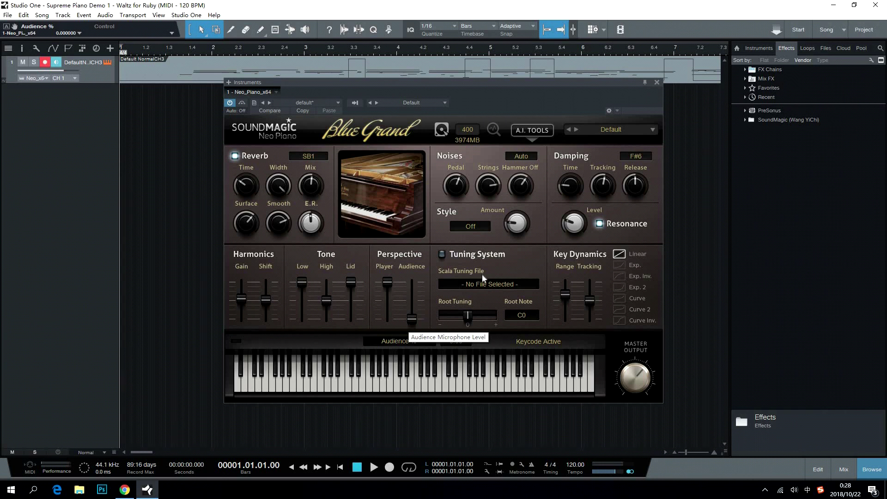
Show A.I. Tools' pedal and velocity detection, then play the song to bar 6 and stop
{"action": "left_click", "coordinate": [539, 130]}
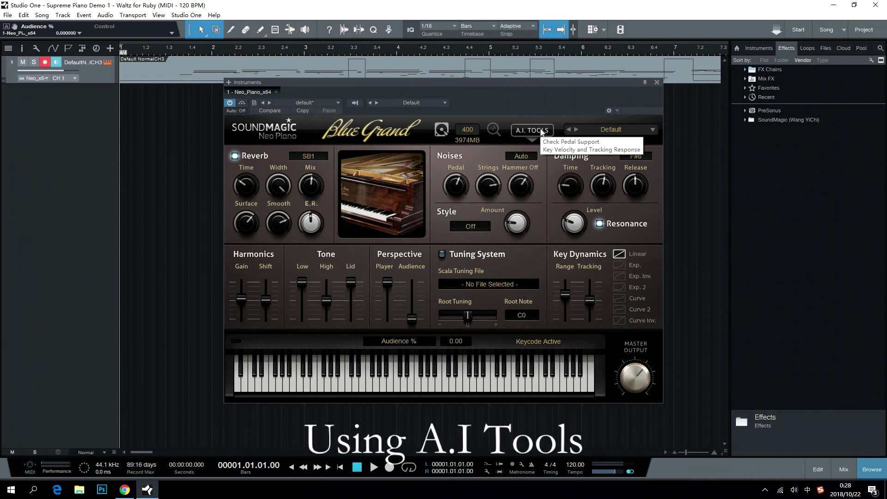
{"action": "left_click", "coordinate": [541, 131]}
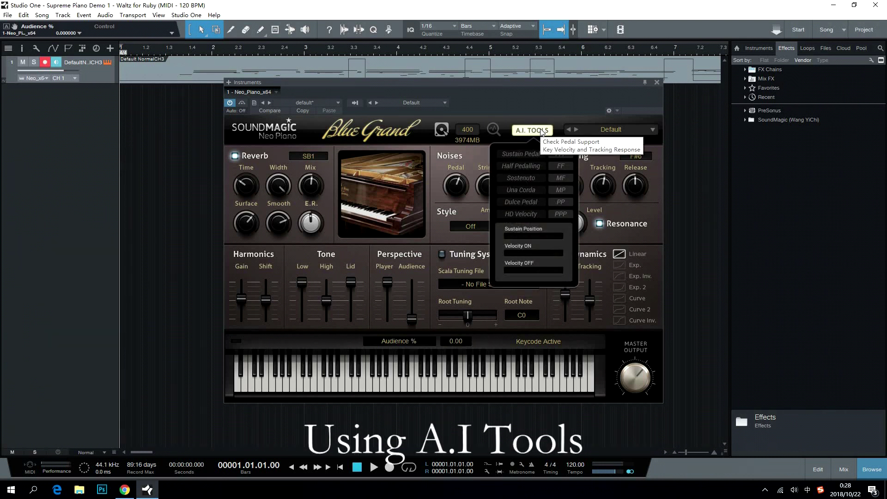
{"action": "key", "text": "space"}
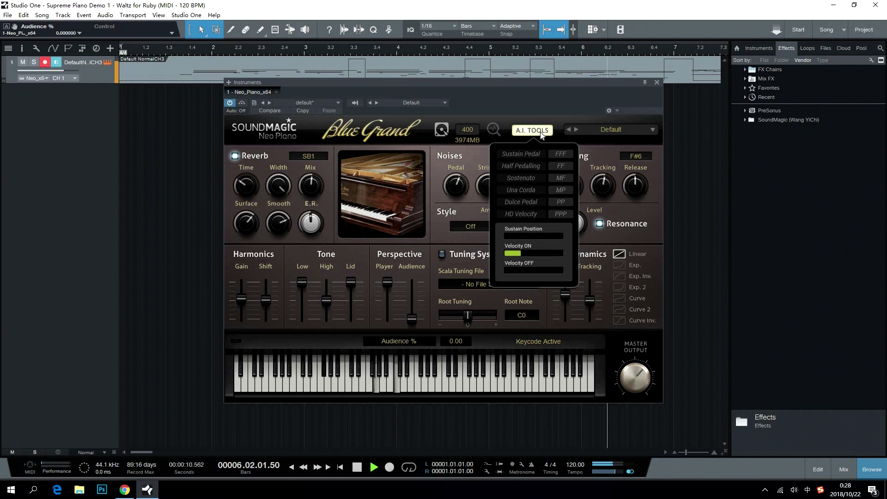
{"action": "key", "text": "space"}
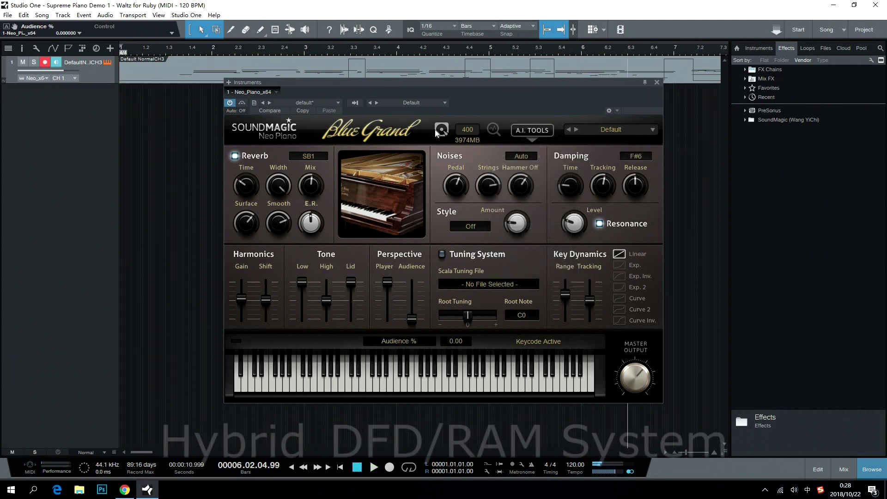
{"action": "left_click", "coordinate": [466, 130]}
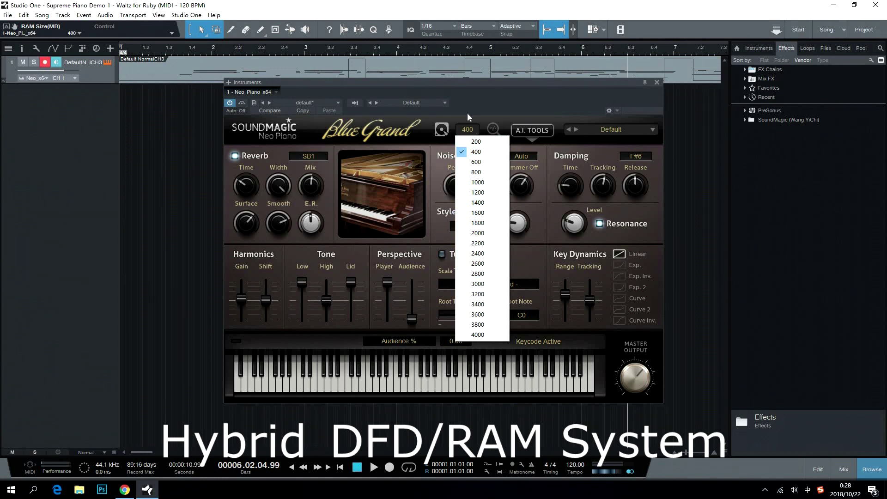
{"action": "left_click", "coordinate": [445, 124]}
{"action": "mouse_move", "coordinate": [442, 131]}
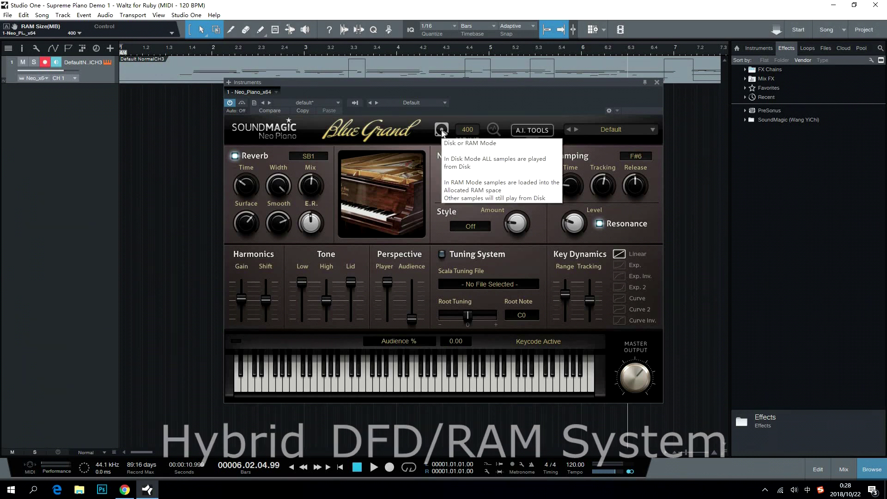